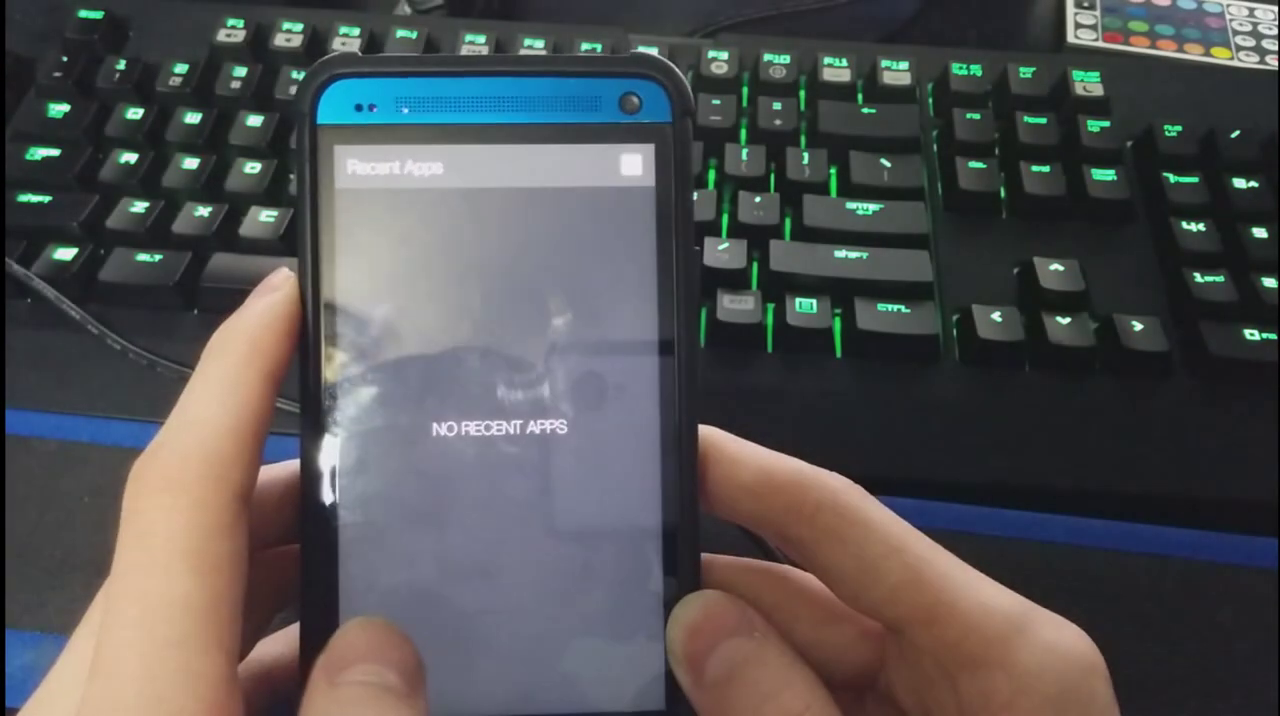
Return to the home screen's app grid with no recent apps left running.
{"action": "left_click", "coordinate": [380, 640]}
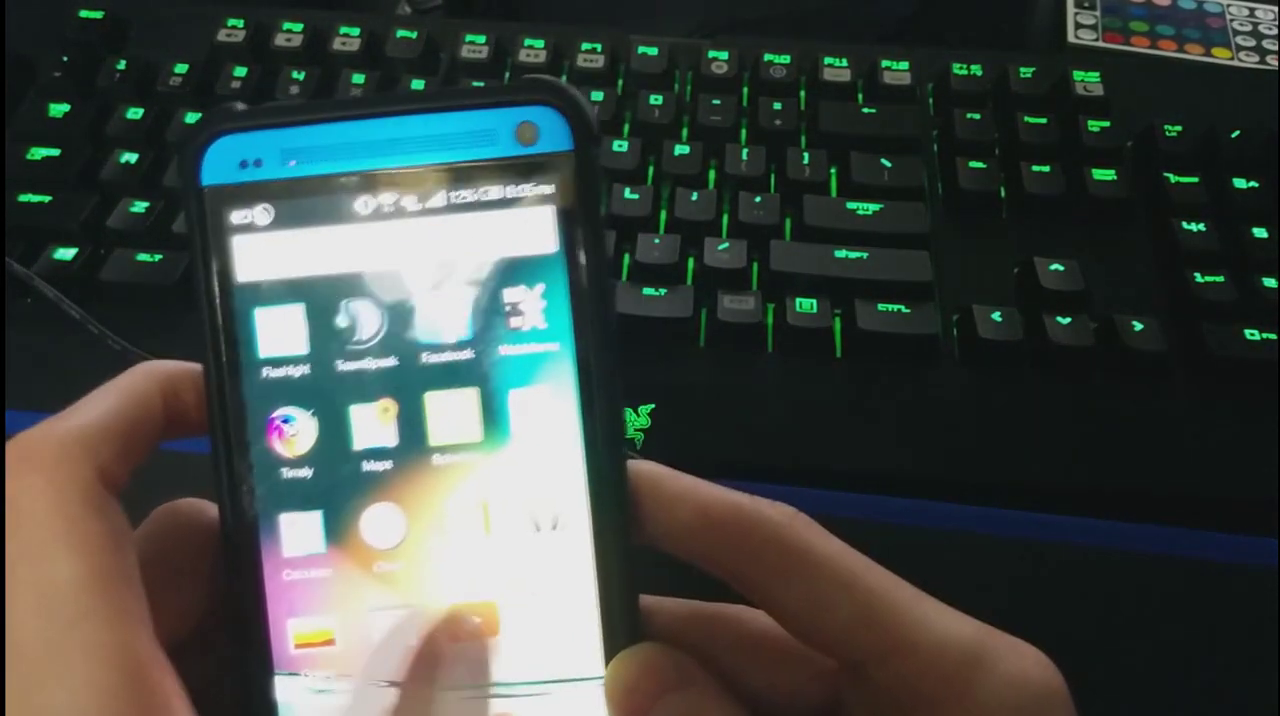
Open Play Store's My apps installed list from the side menu, then pull down quick settings.
{"action": "left_click", "coordinate": [470, 625]}
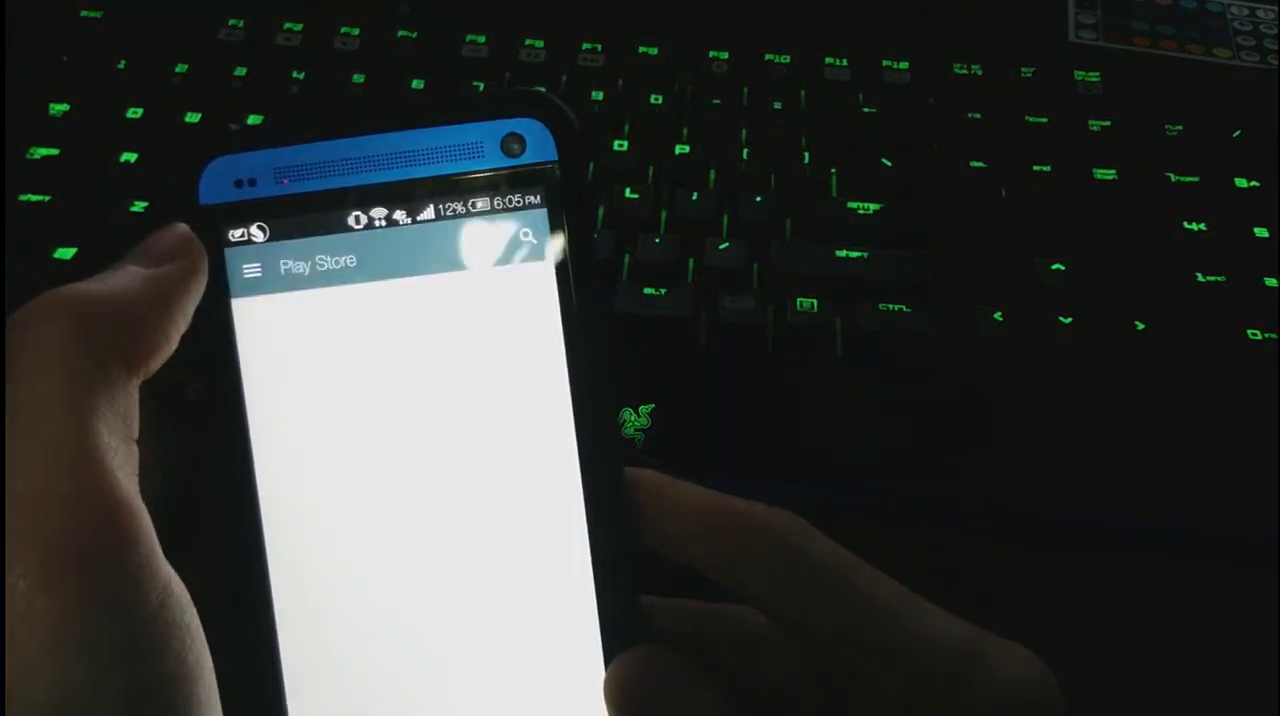
{"action": "left_click", "coordinate": [251, 269]}
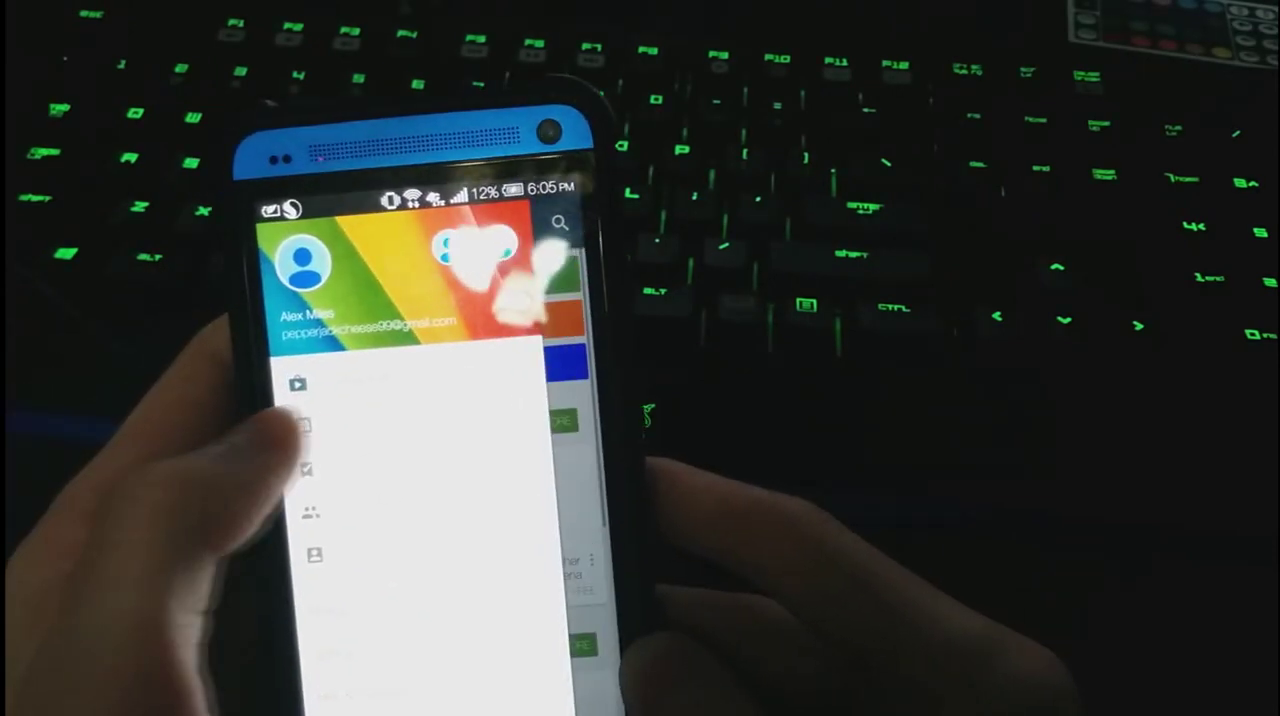
{"action": "left_click", "coordinate": [300, 425]}
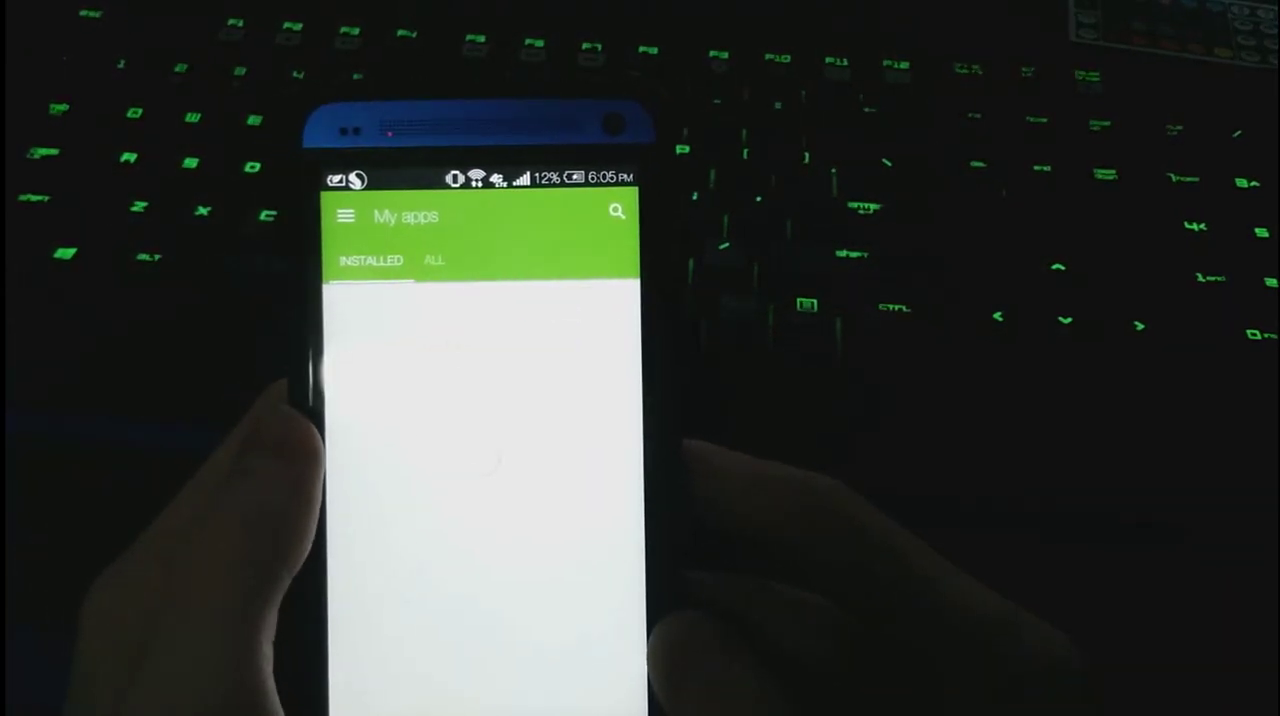
{"action": "left_click_drag", "start_coordinate": [480, 190], "coordinate": [480, 550]}
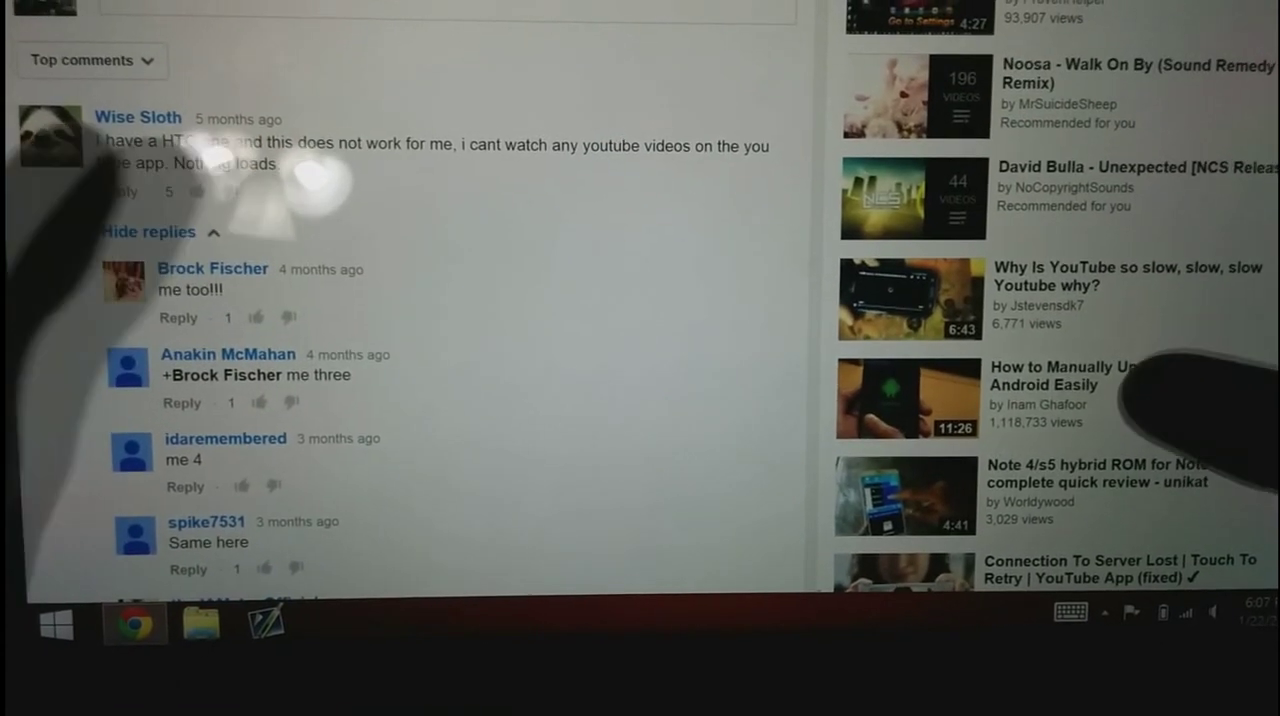
{"action": "scroll", "coordinate": [400, 300], "scroll_direction": "down", "scroll_amount": 2}
{"action": "scroll", "coordinate": [400, 300], "scroll_direction": "up", "scroll_amount": 2}
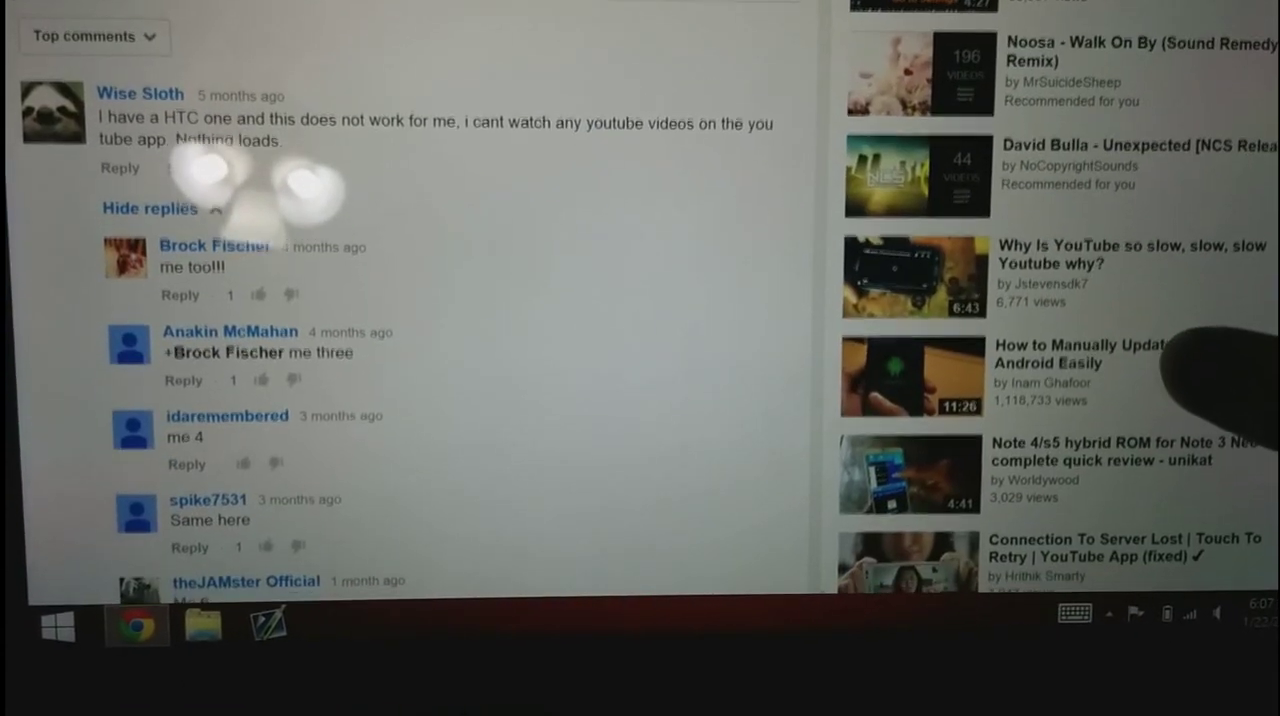
{"action": "scroll", "coordinate": [640, 300], "scroll_direction": "down", "scroll_amount": 2}
{"action": "scroll", "coordinate": [640, 300], "scroll_direction": "down", "scroll_amount": 2}
{"action": "scroll", "coordinate": [400, 300], "scroll_direction": "down", "scroll_amount": 3}
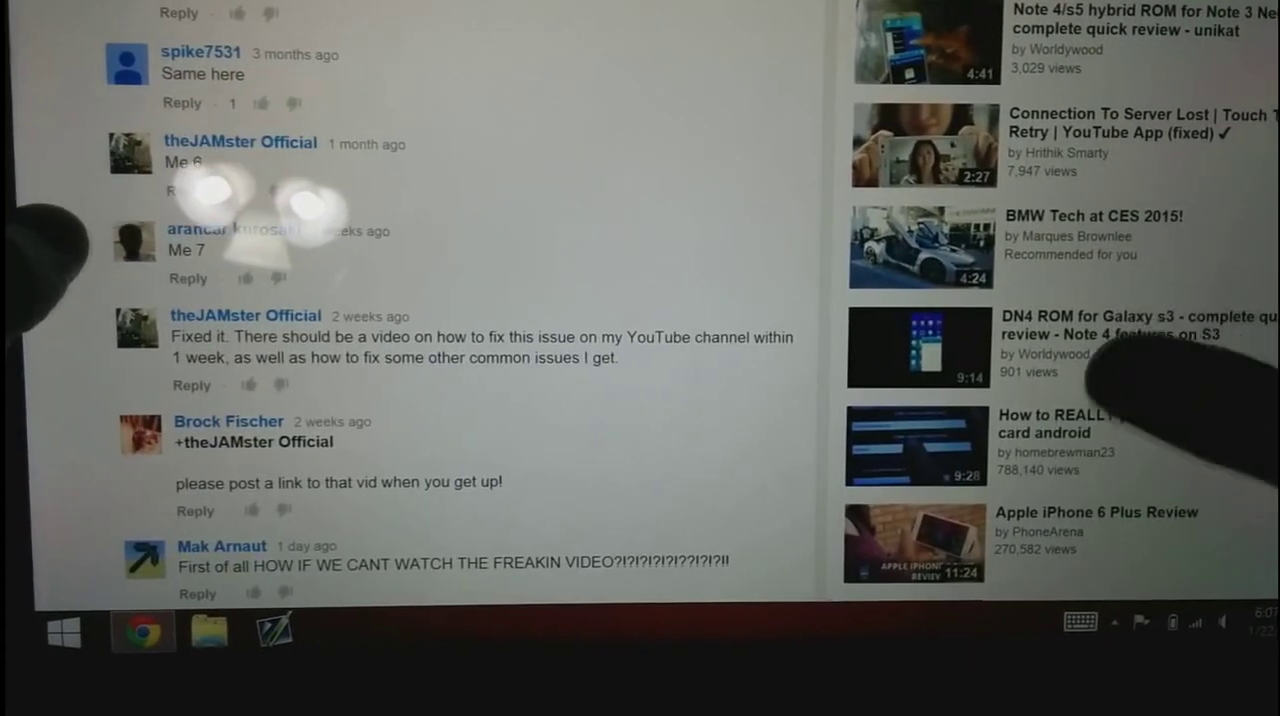
{"action": "scroll", "coordinate": [640, 300], "scroll_direction": "down", "scroll_amount": 2}
{"action": "scroll", "coordinate": [640, 300], "scroll_direction": "down", "scroll_amount": 2}
{"action": "scroll", "coordinate": [640, 350], "scroll_direction": "down", "scroll_amount": 1}
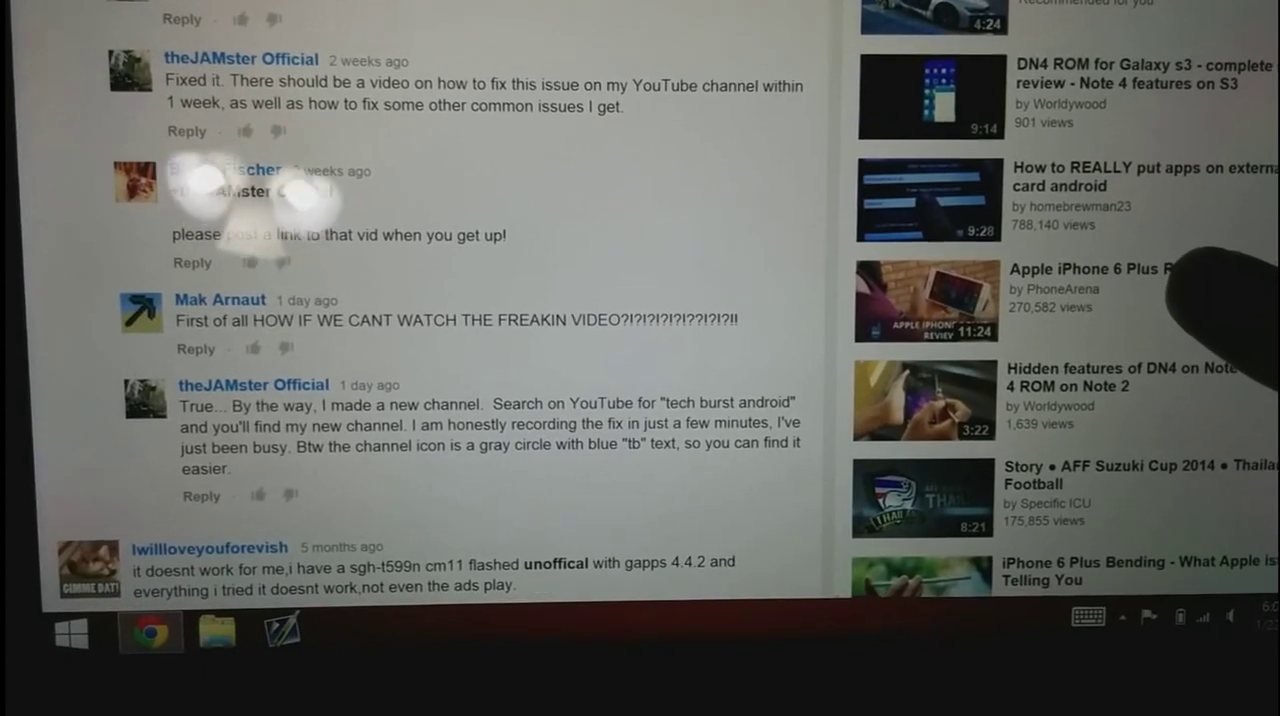
{"action": "scroll", "coordinate": [640, 300], "scroll_direction": "down", "scroll_amount": 1}
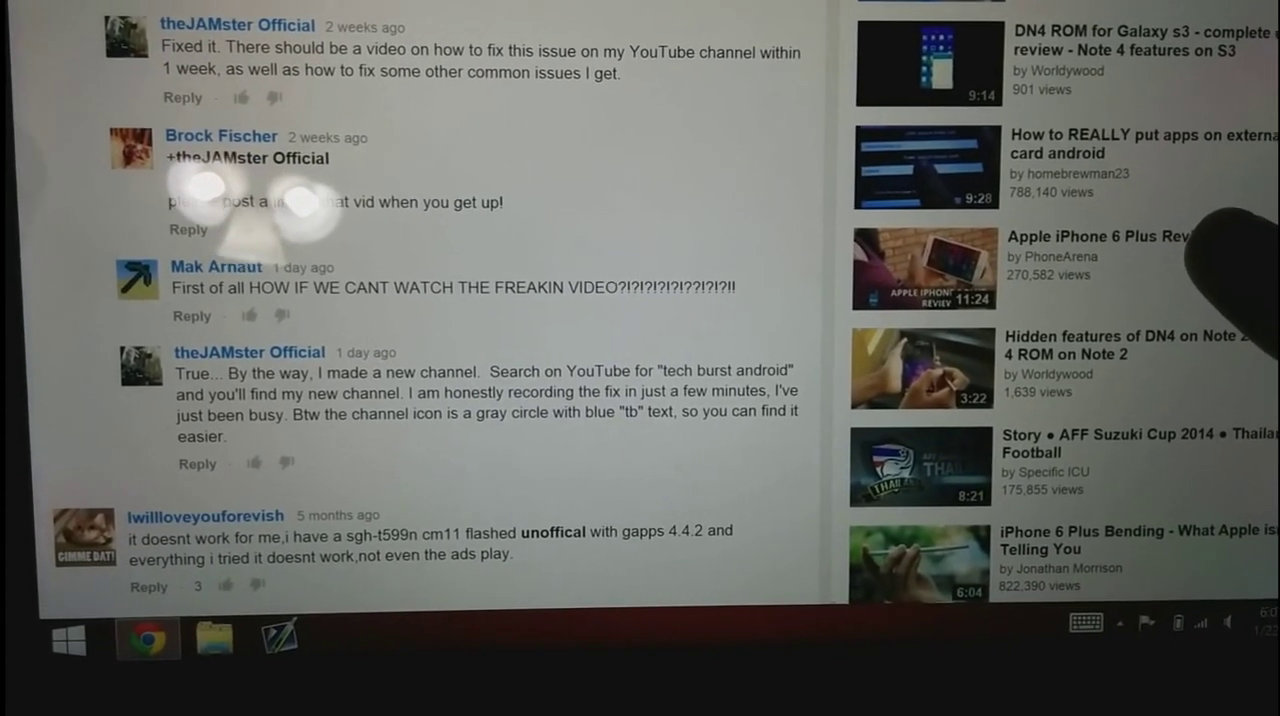
{"action": "scroll", "coordinate": [640, 300], "scroll_direction": "down", "scroll_amount": 2}
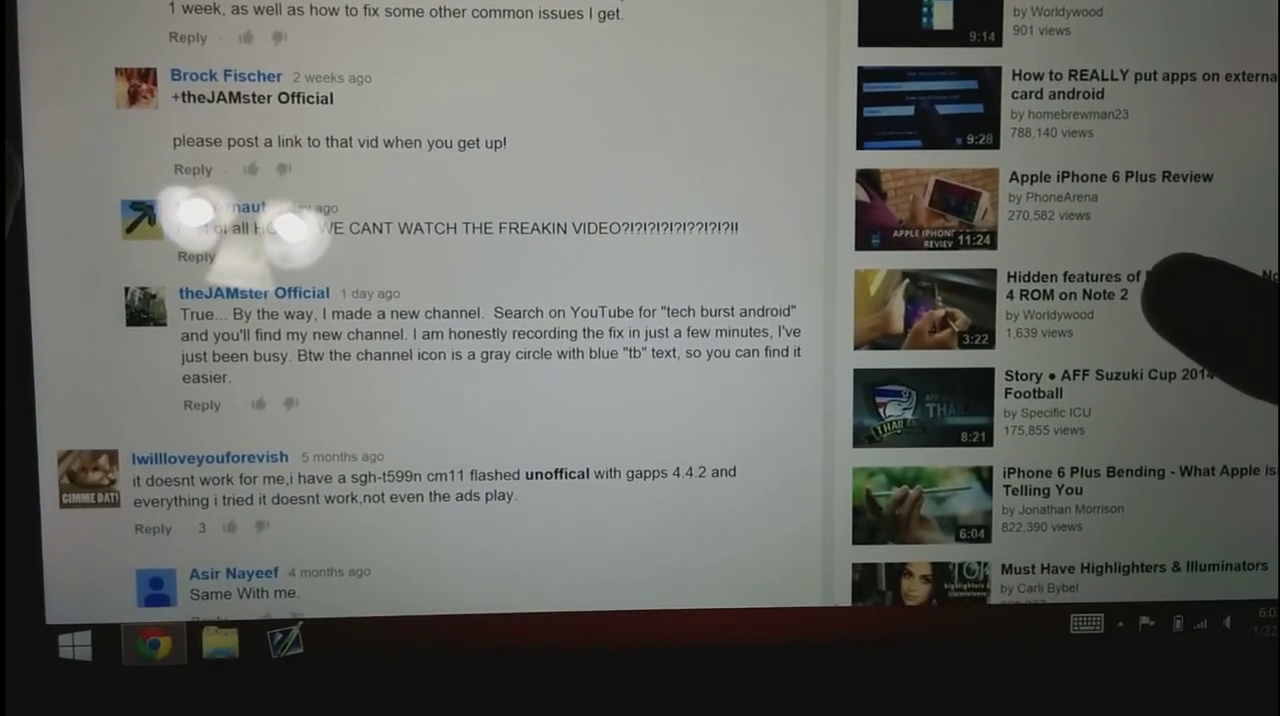
{"action": "scroll", "coordinate": [1160, 300], "scroll_direction": "down", "scroll_amount": 1}
{"action": "scroll", "coordinate": [1200, 300], "scroll_direction": "down", "scroll_amount": 1}
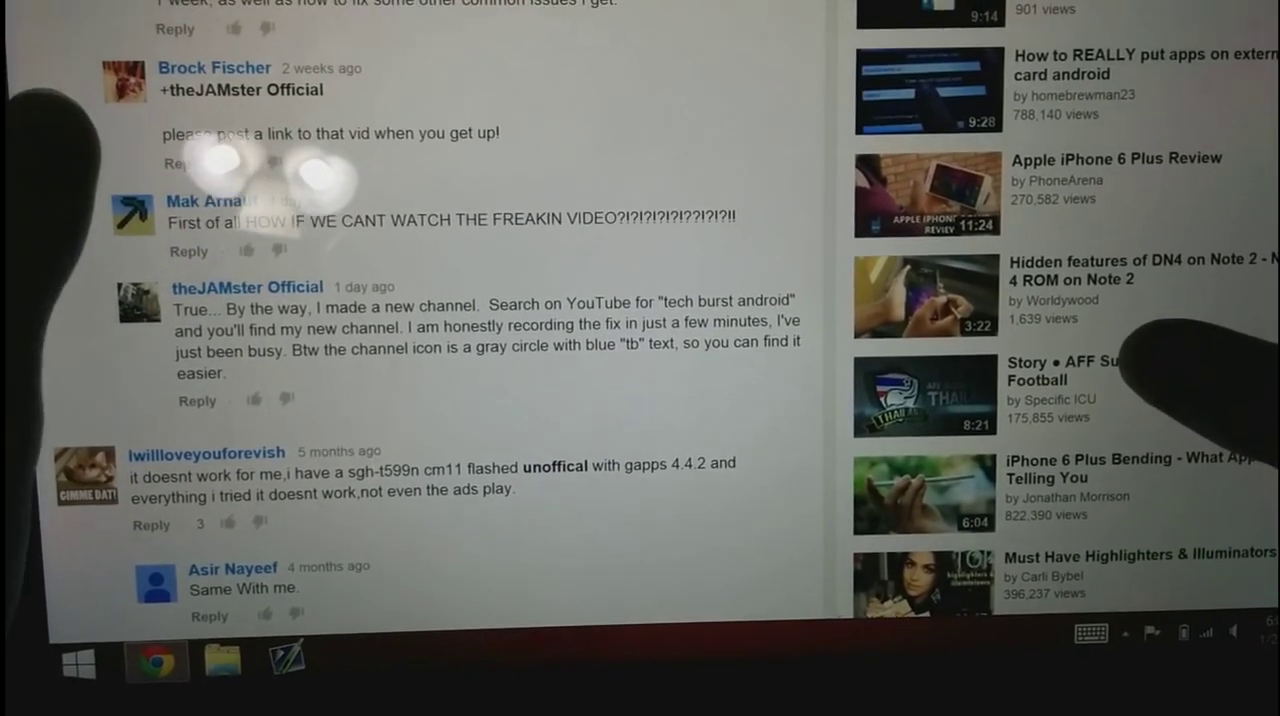
{"action": "scroll", "coordinate": [1200, 340], "scroll_direction": "down", "scroll_amount": 2}
{"action": "scroll", "coordinate": [1200, 300], "scroll_direction": "down", "scroll_amount": 1}
{"action": "scroll", "coordinate": [1230, 280], "scroll_direction": "down", "scroll_amount": 1}
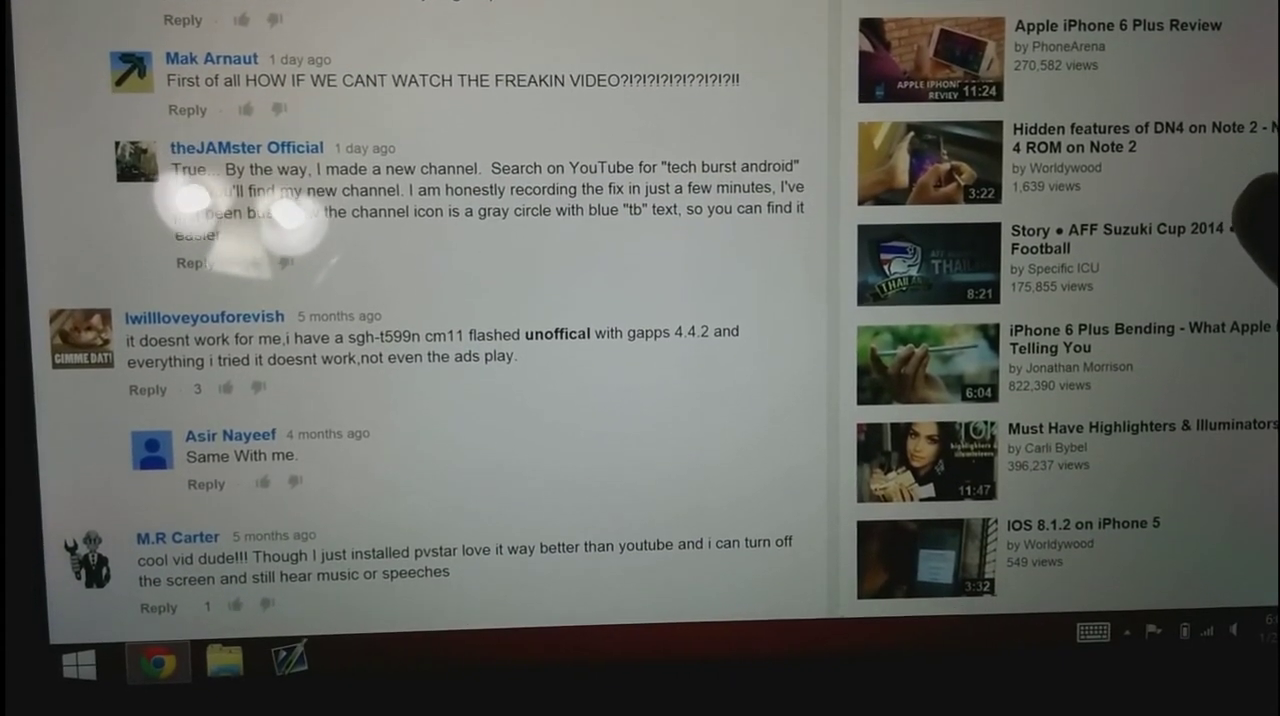
{"action": "scroll", "coordinate": [1250, 200], "scroll_direction": "down", "scroll_amount": 1}
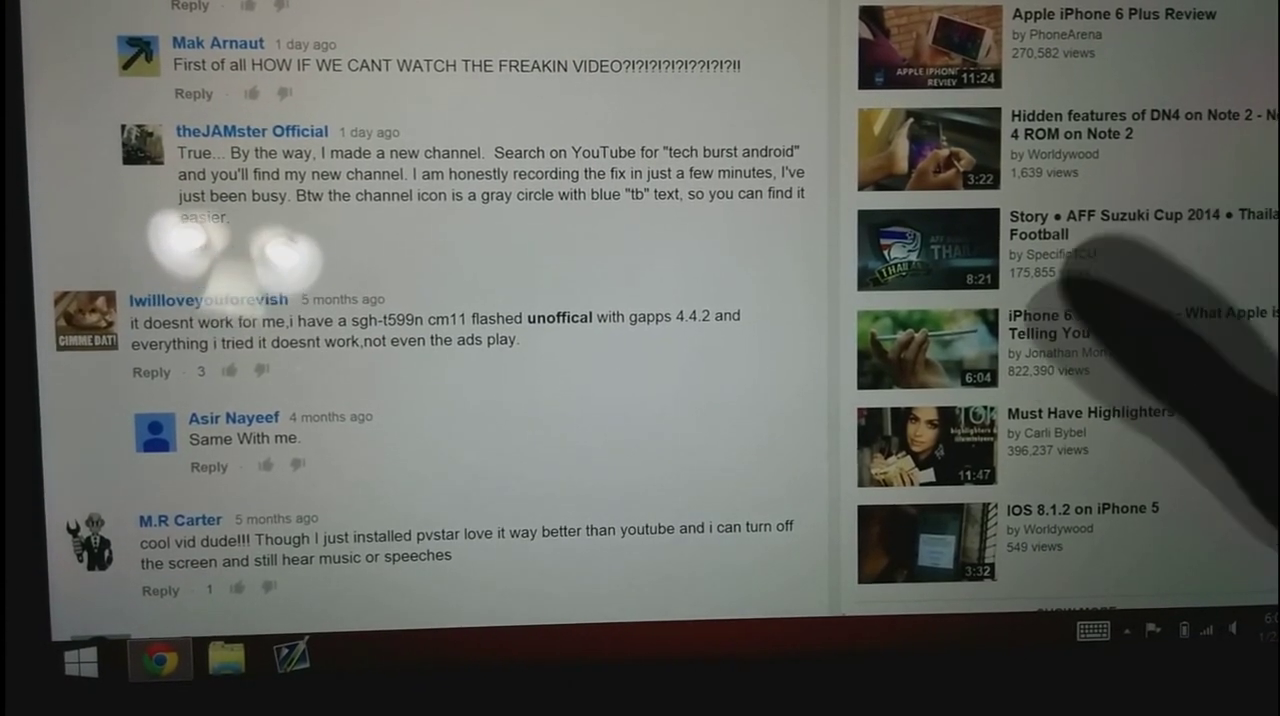
{"action": "scroll", "coordinate": [1060, 270], "scroll_direction": "down", "scroll_amount": 2}
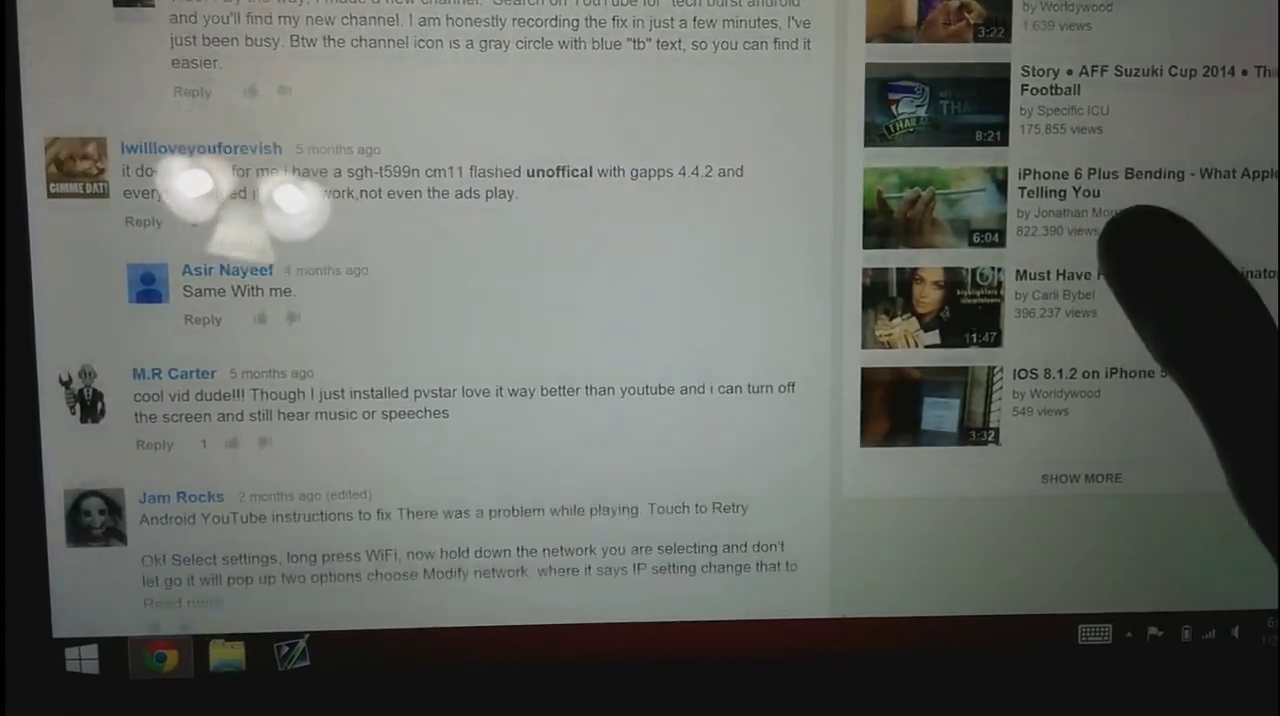
{"action": "scroll", "coordinate": [1100, 280], "scroll_direction": "up", "scroll_amount": 4}
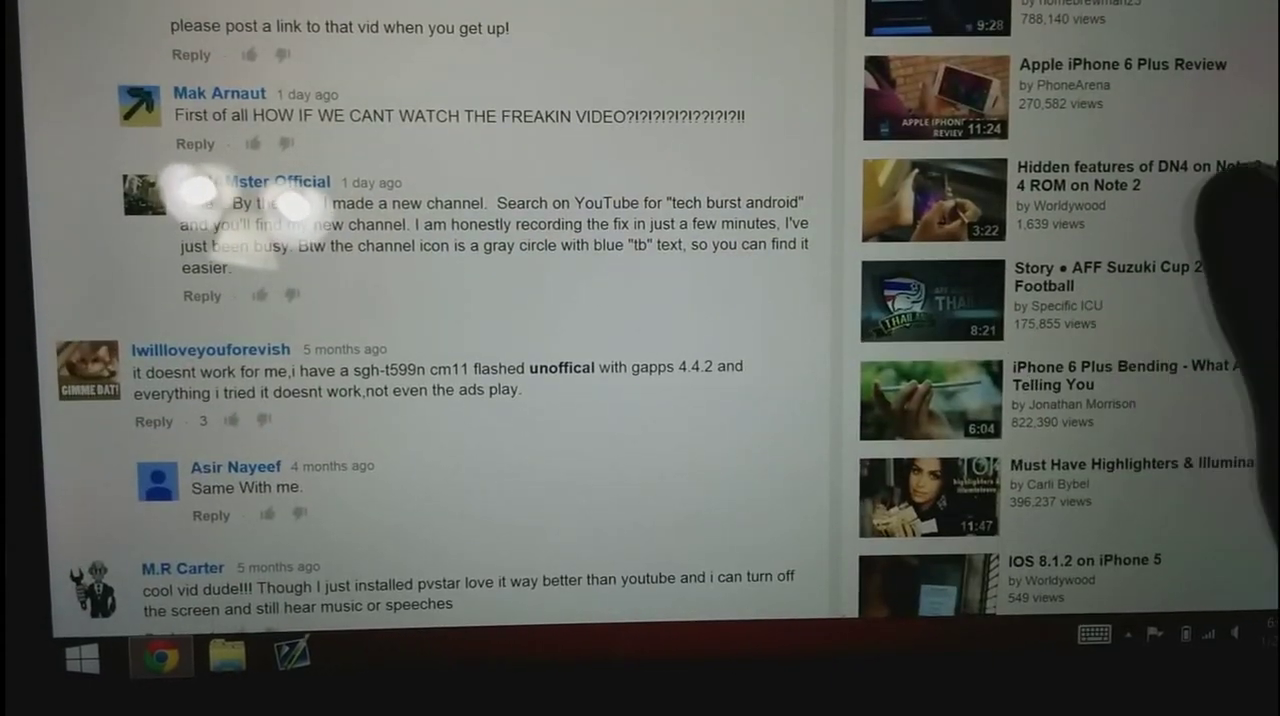
{"action": "scroll", "coordinate": [1100, 250], "scroll_direction": "up", "scroll_amount": 5}
{"action": "scroll", "coordinate": [1100, 250], "scroll_direction": "up", "scroll_amount": 5}
{"action": "scroll", "coordinate": [1100, 250], "scroll_direction": "up", "scroll_amount": 10}
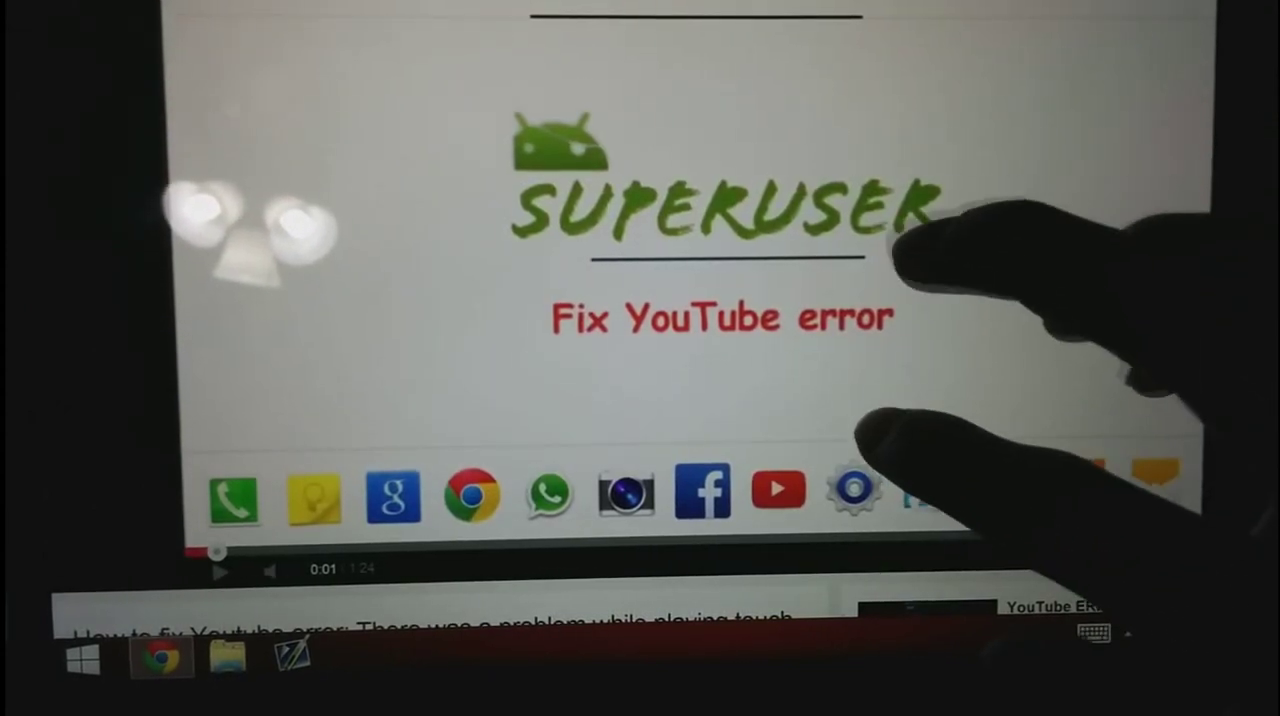